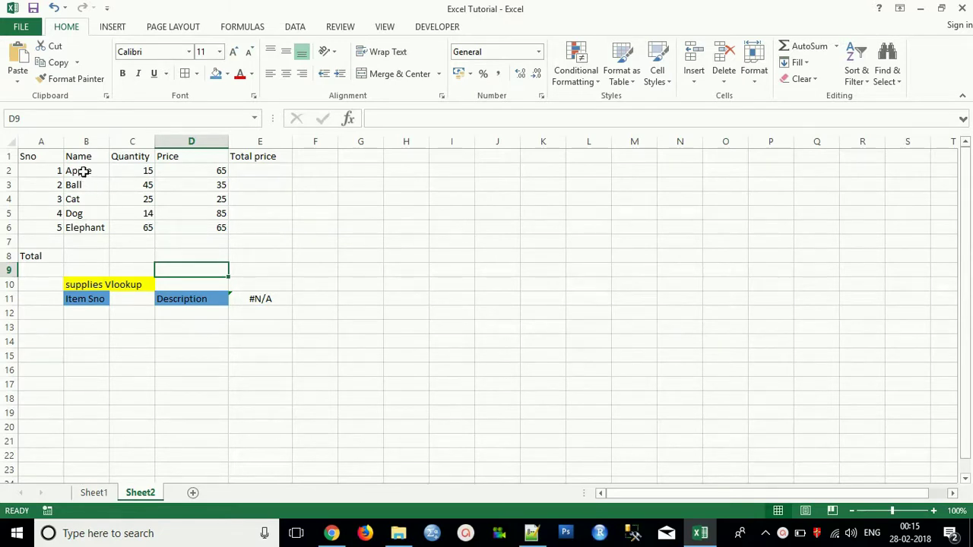
Calculate the Apple row's total price in E2 by multiplying its quantity and price with =C2*D2.
drag(81, 172, 94, 227)
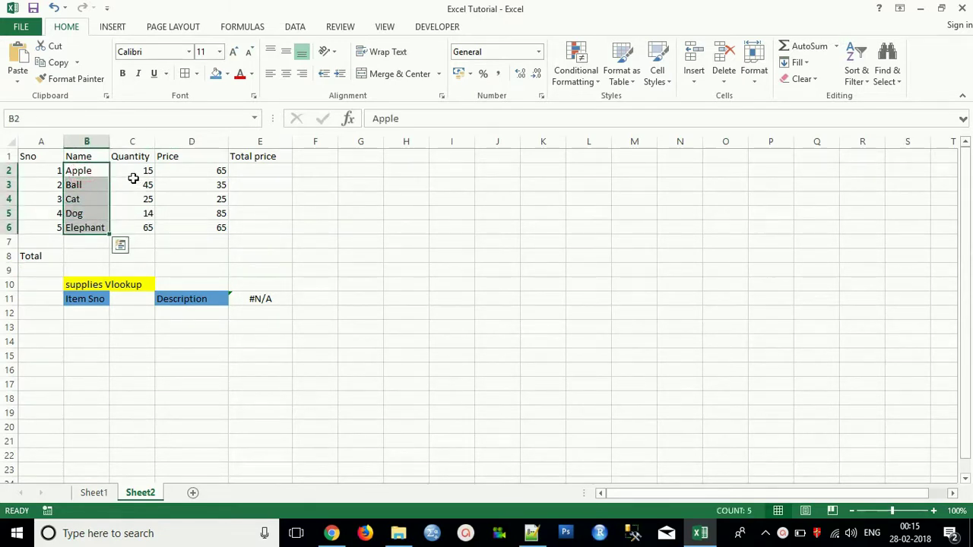
click(196, 195)
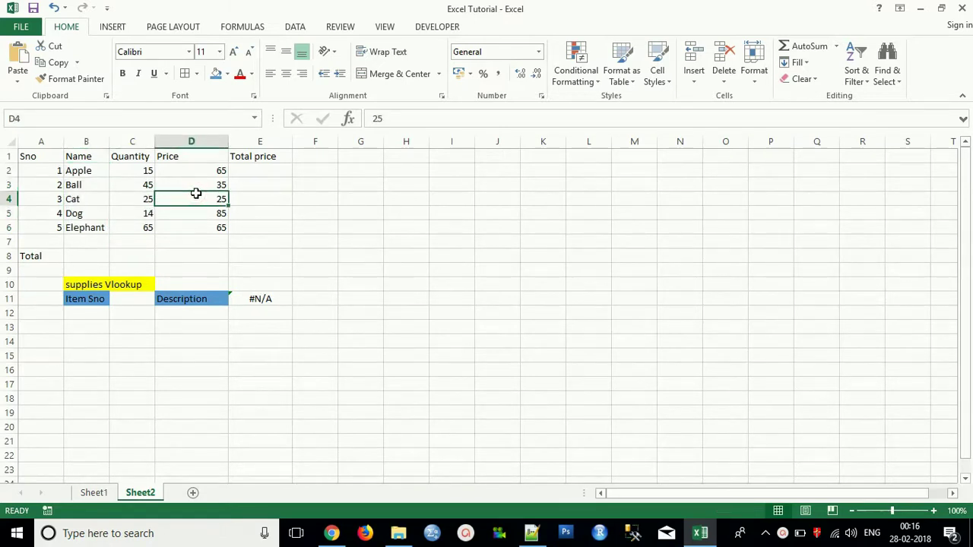
click(250, 173)
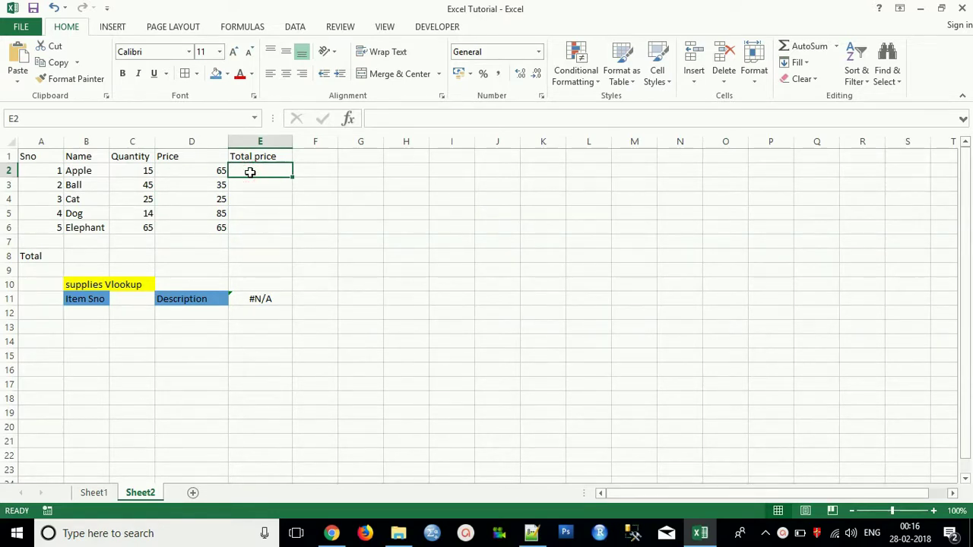
text(=)
click(138, 170)
text(*)
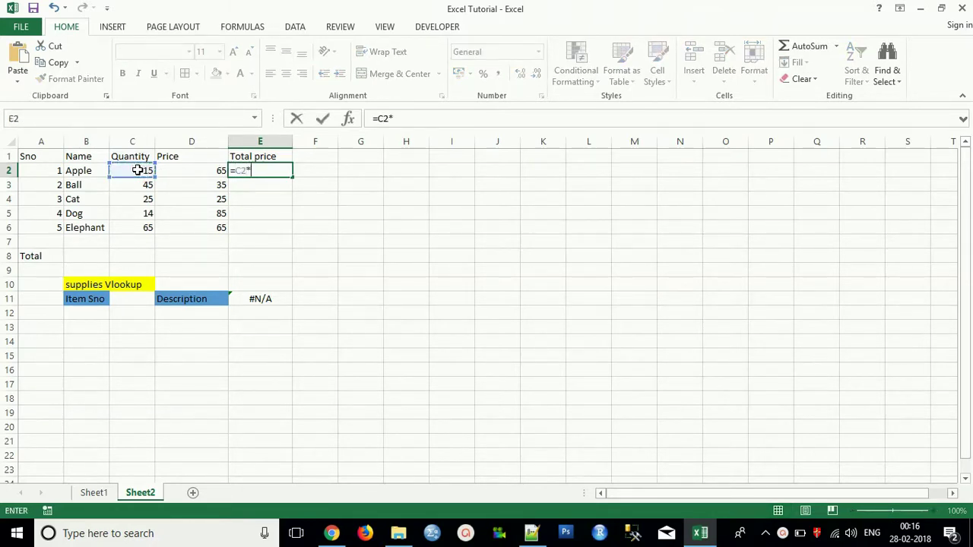
click(186, 172)
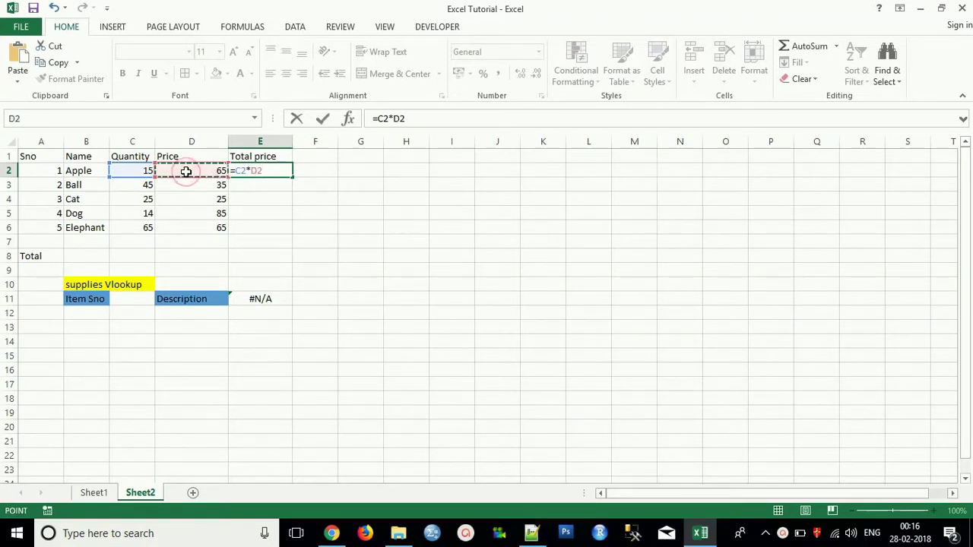
key(Return)
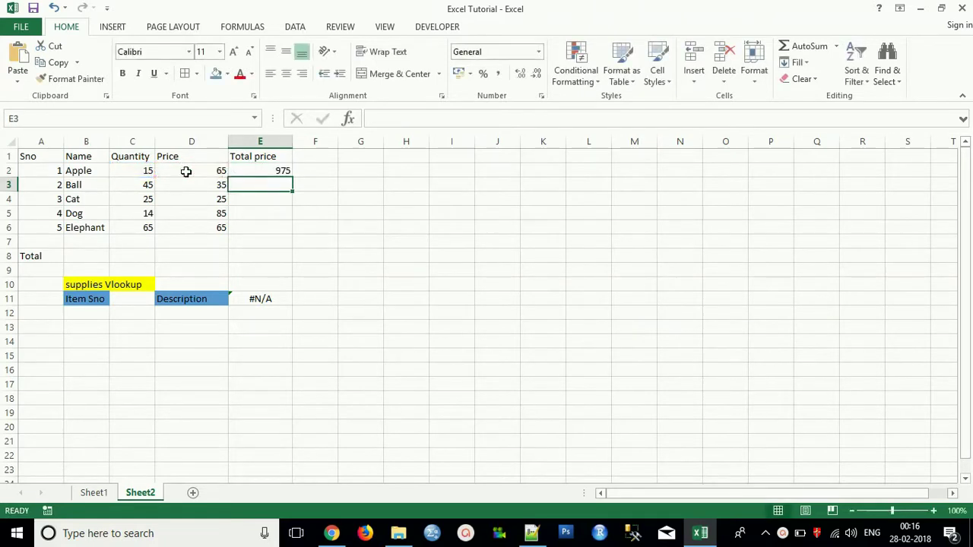
Copy the Total price formula from E2 down to E6 and check the copied formula in the Ball row.
click(263, 171)
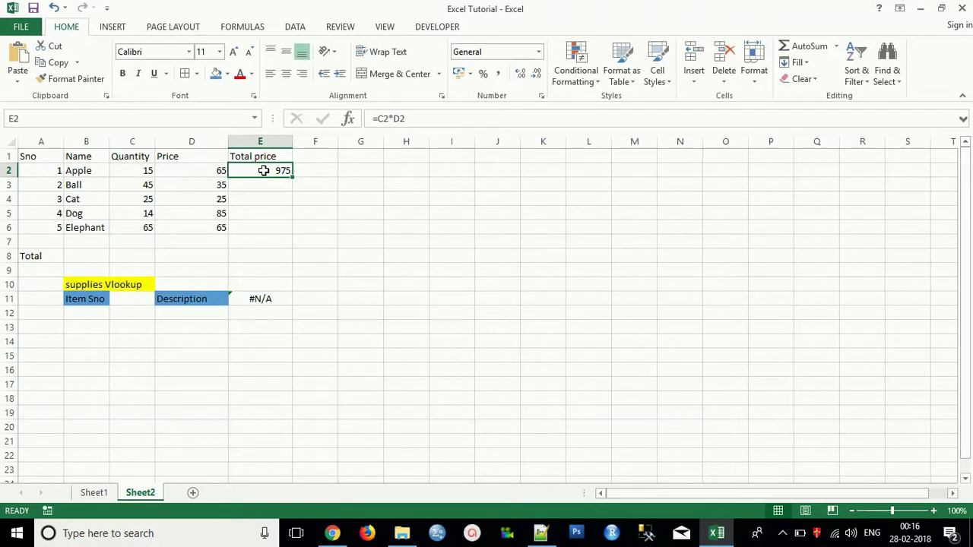
click(144, 187)
click(214, 185)
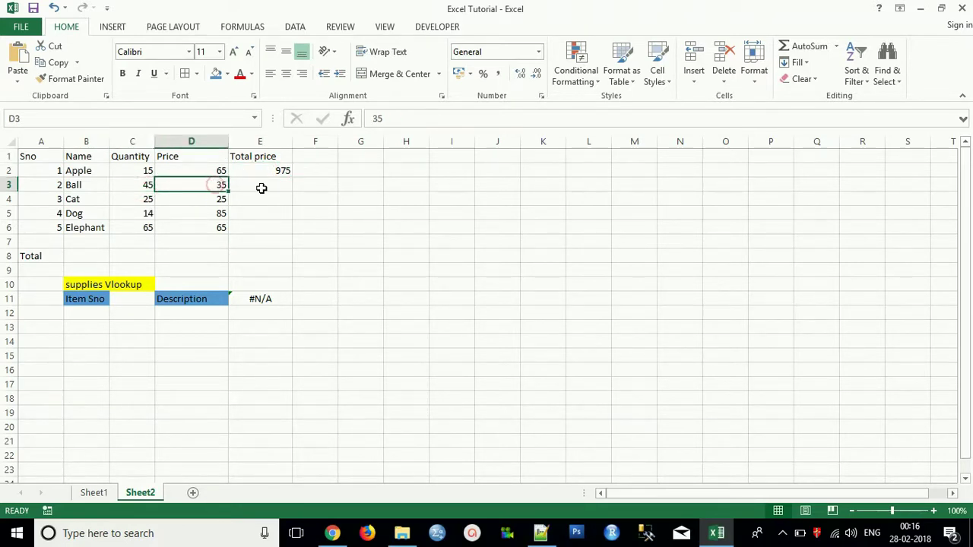
click(260, 189)
click(246, 170)
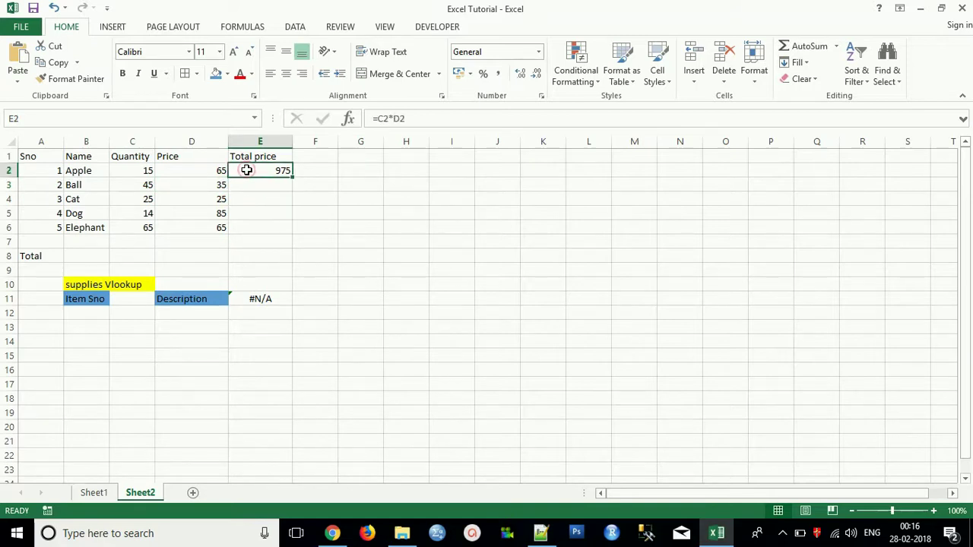
click(248, 190)
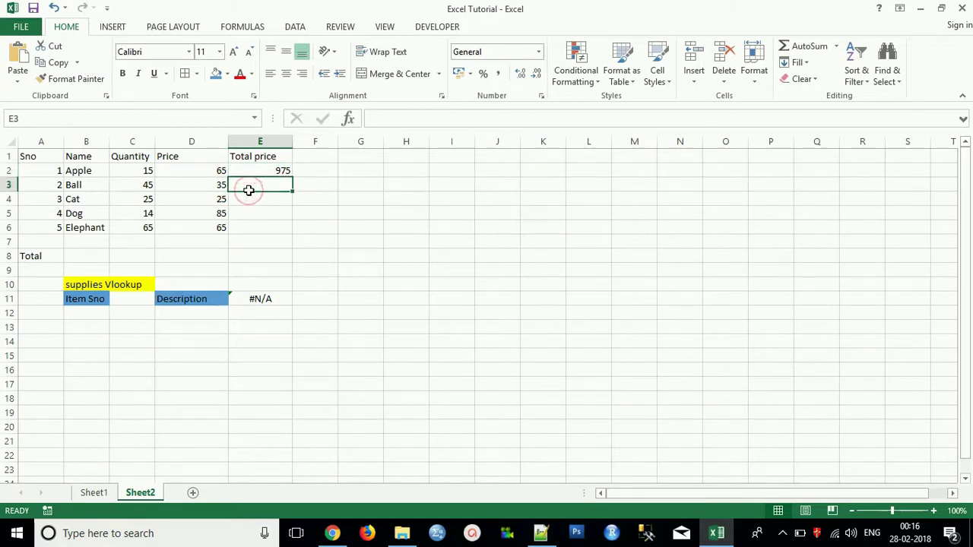
click(252, 171)
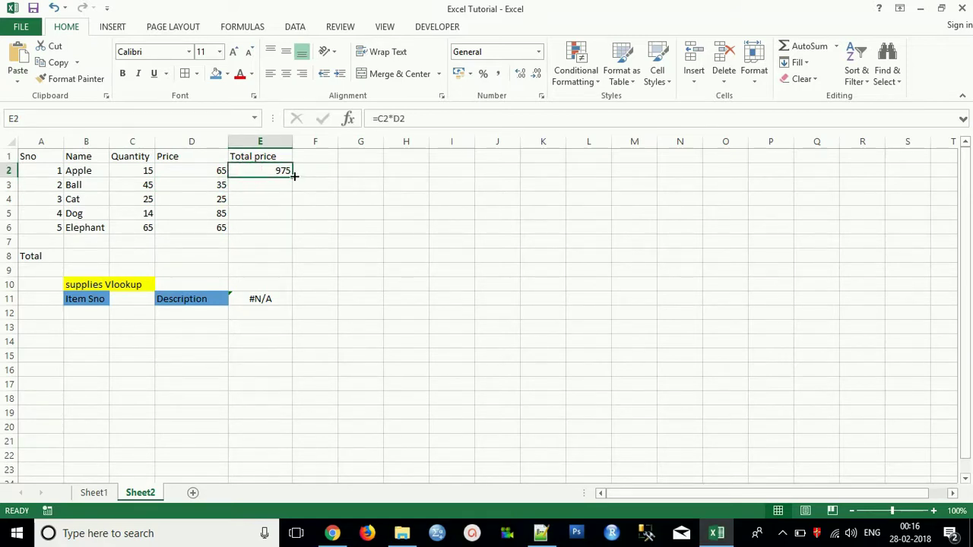
drag(293, 177, 286, 230)
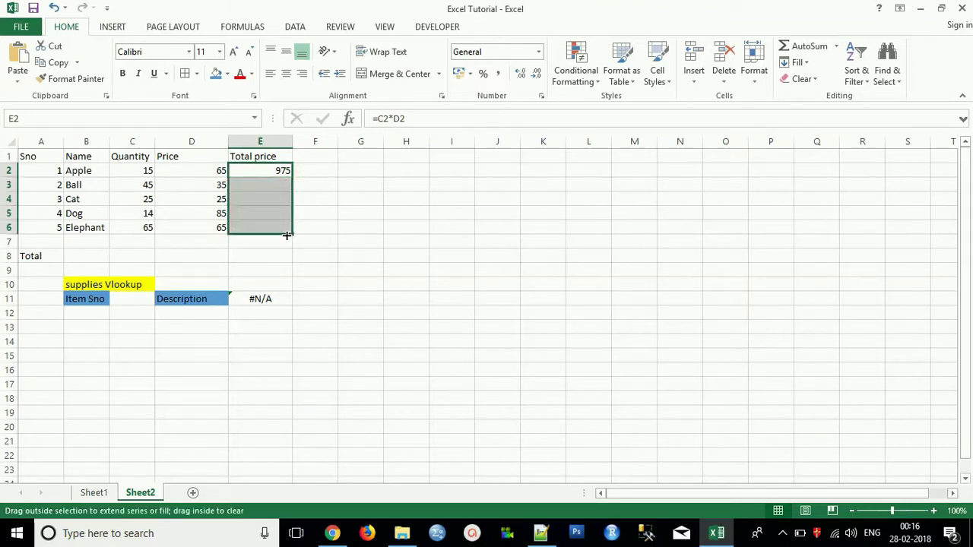
click(248, 180)
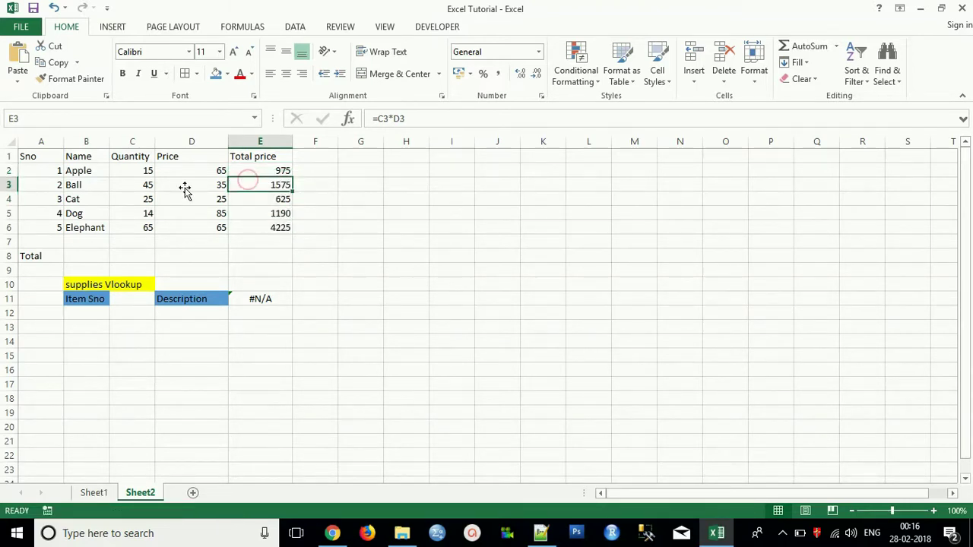
click(142, 187)
click(202, 189)
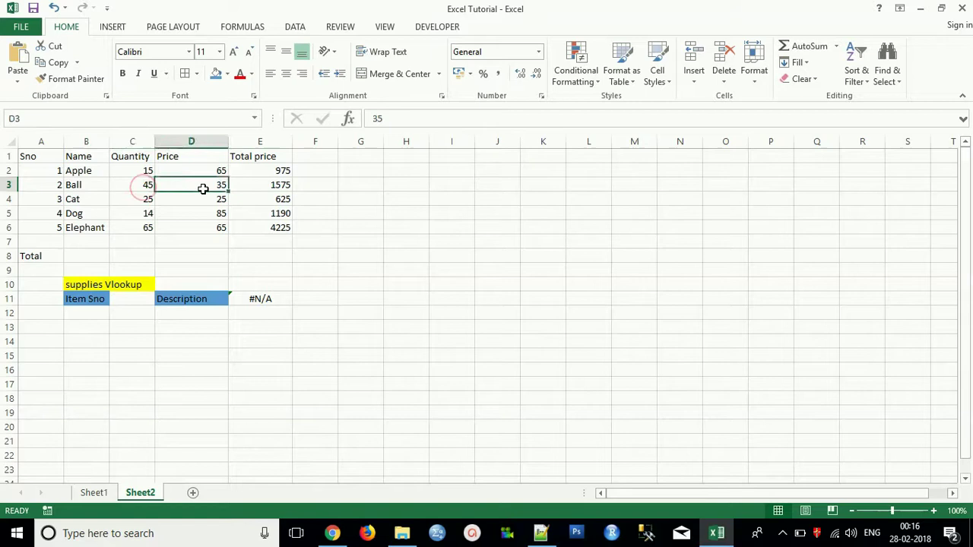
click(269, 189)
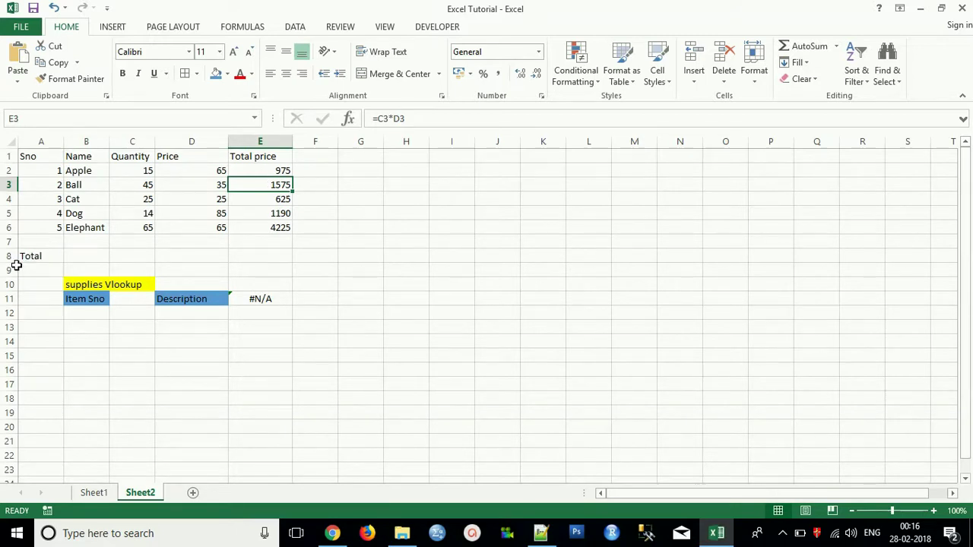
Add up all the total prices in the Total row at E8 with a SUM of E2:E6.
click(245, 255)
text(=su)
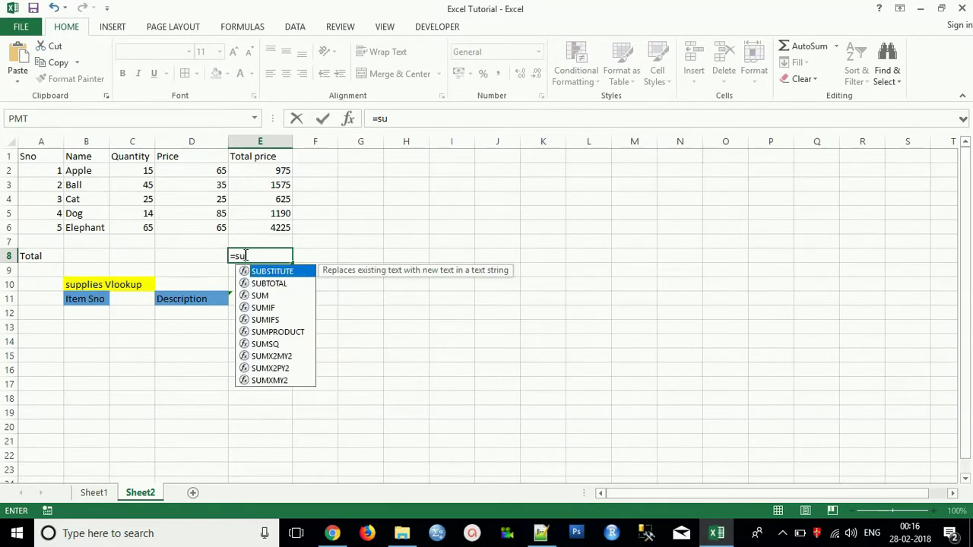
double_click(259, 297)
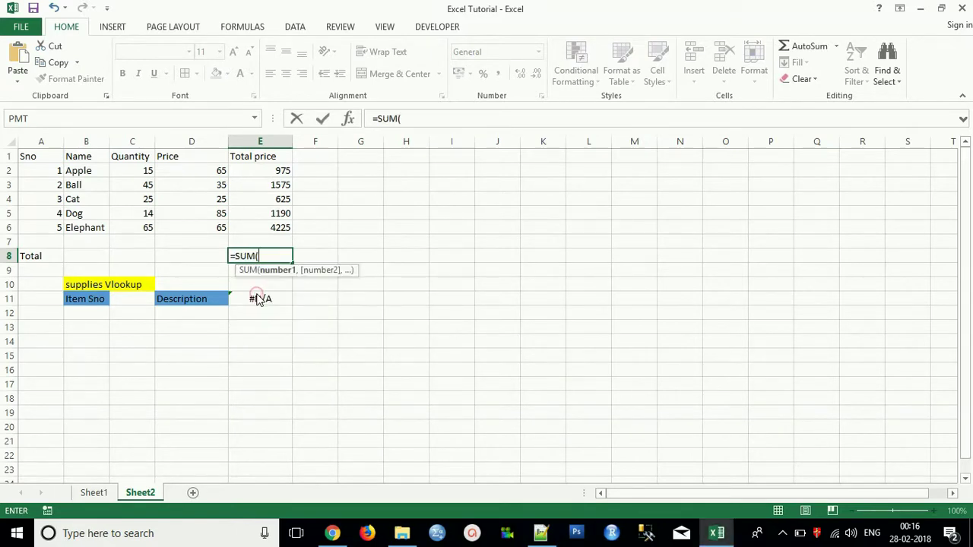
click(273, 170)
drag(273, 191, 278, 221)
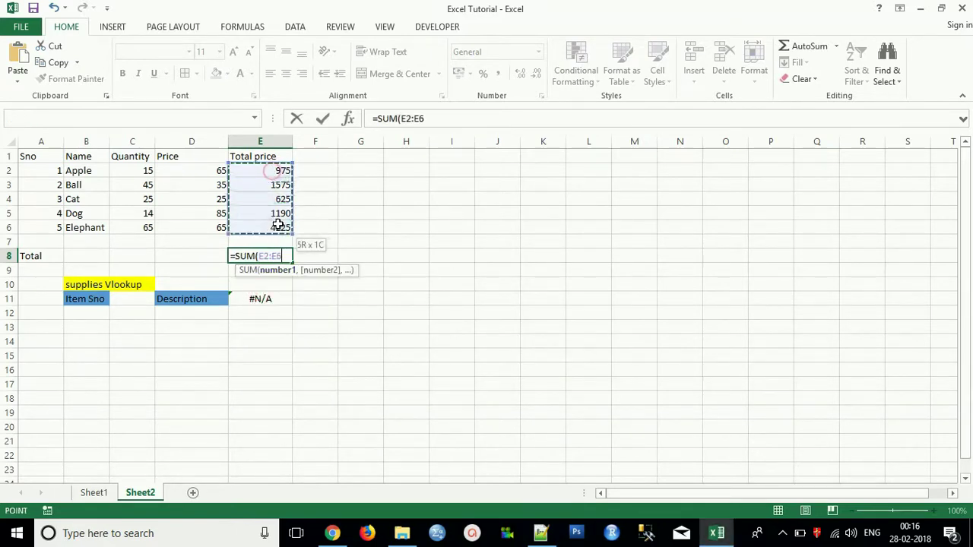
key(Return)
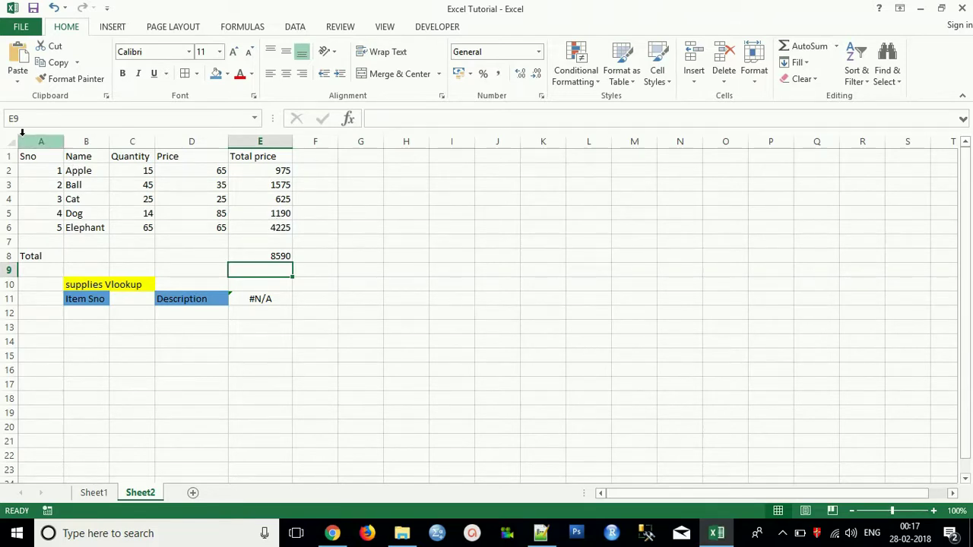
Review the Sno and Name entries in the table and the Item Sno and Description cells under supplies Vlookup.
click(37, 172)
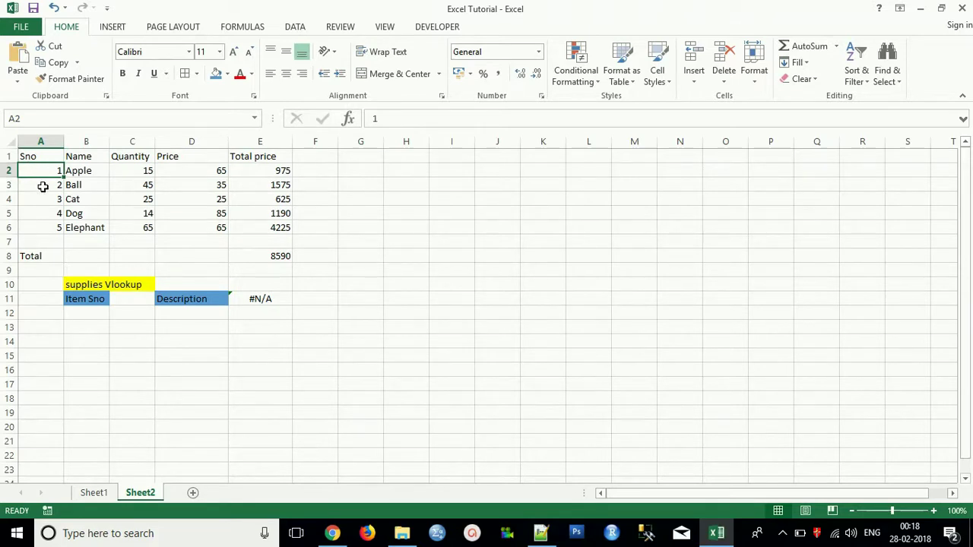
click(41, 186)
drag(41, 170, 46, 228)
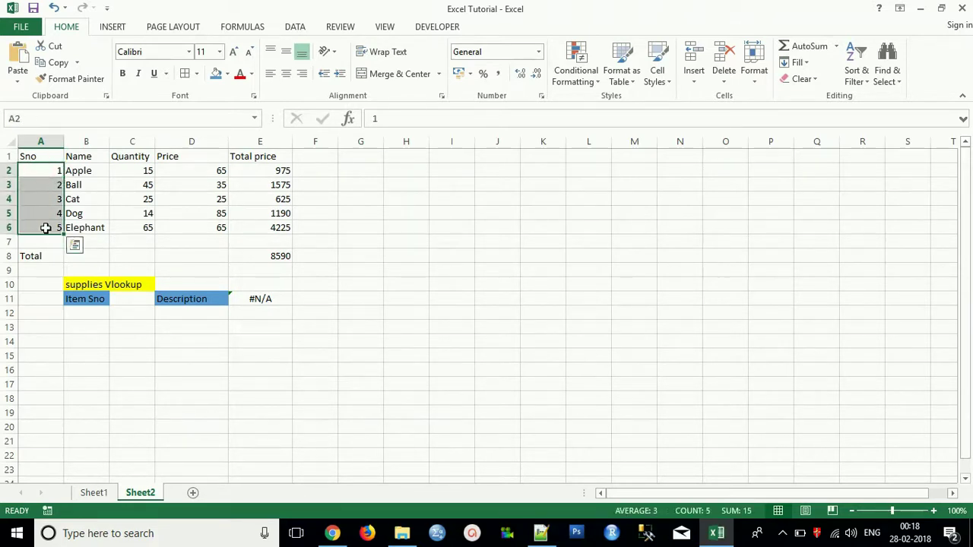
click(43, 199)
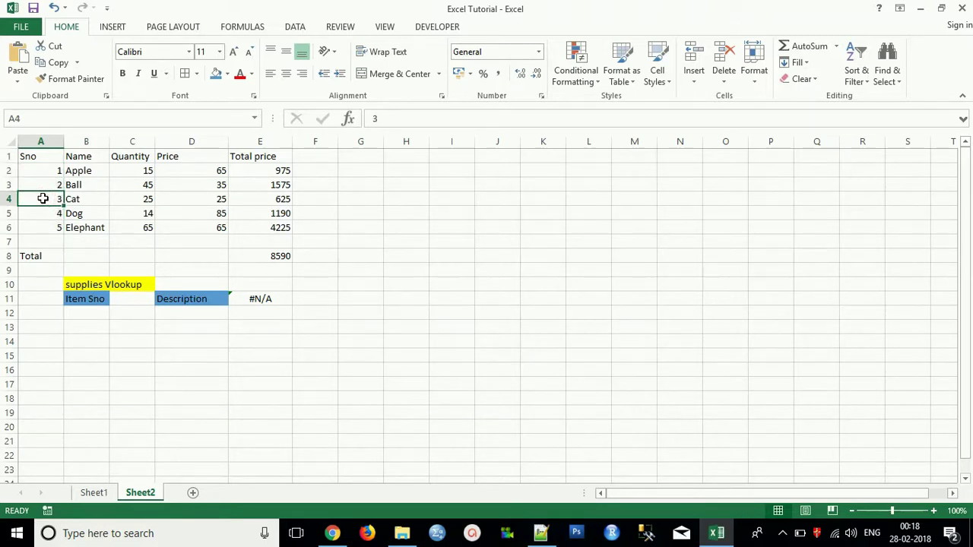
click(85, 202)
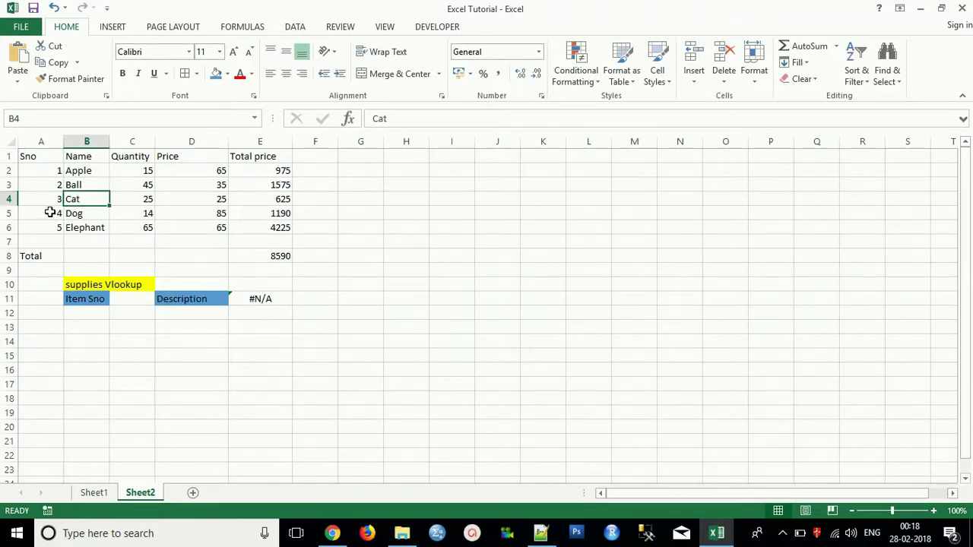
click(52, 212)
click(95, 216)
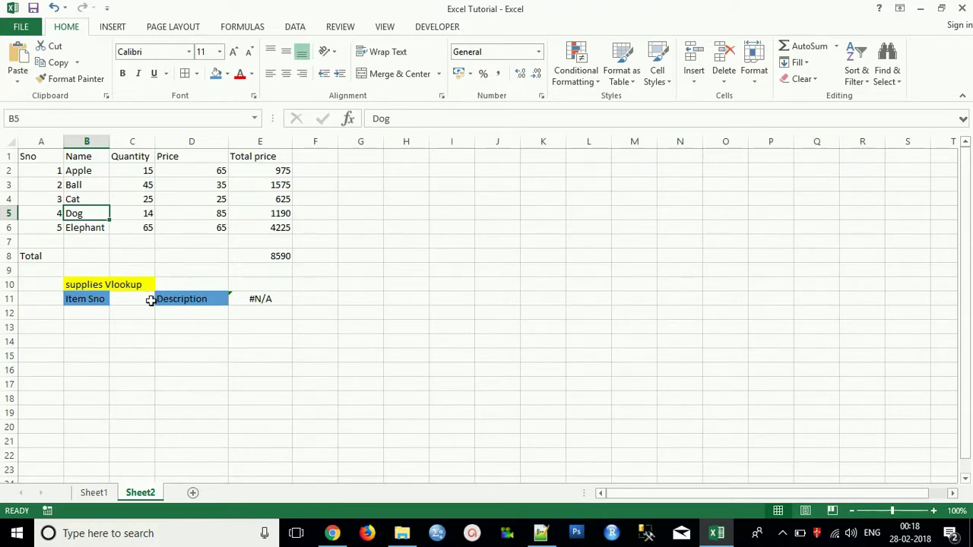
click(88, 286)
click(87, 298)
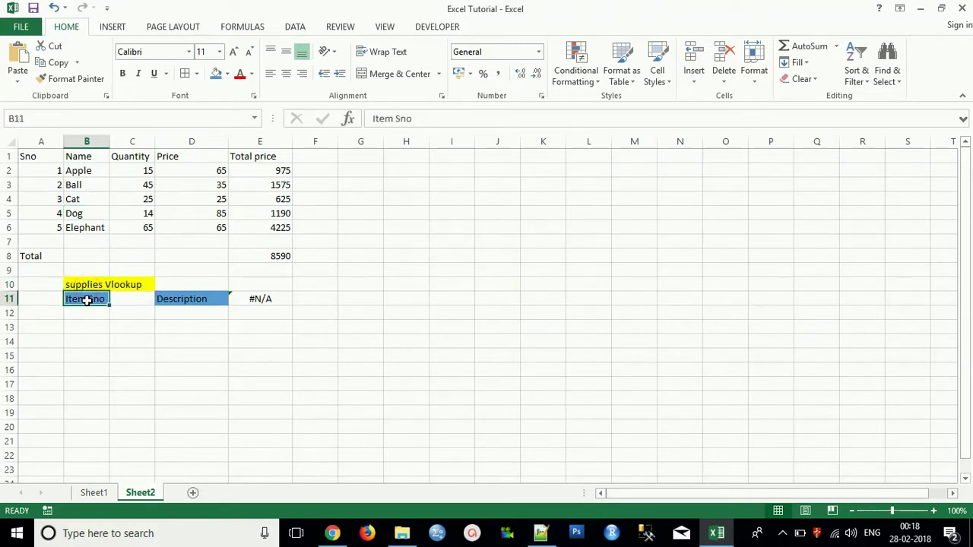
click(123, 301)
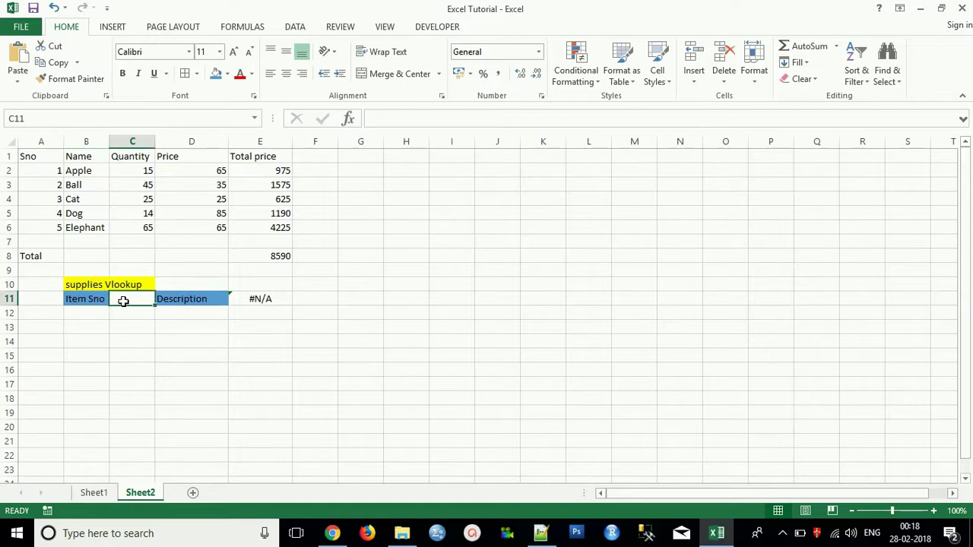
click(193, 299)
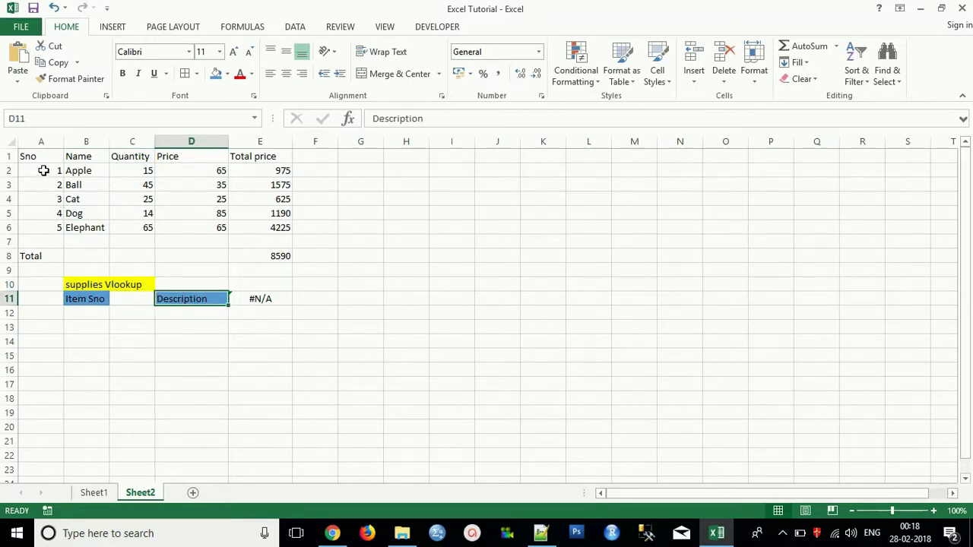
drag(44, 170, 52, 227)
click(206, 298)
Examine the lookup value, table array, column index and range lookup arguments of the VLOOKUP formula in E11.
click(242, 301)
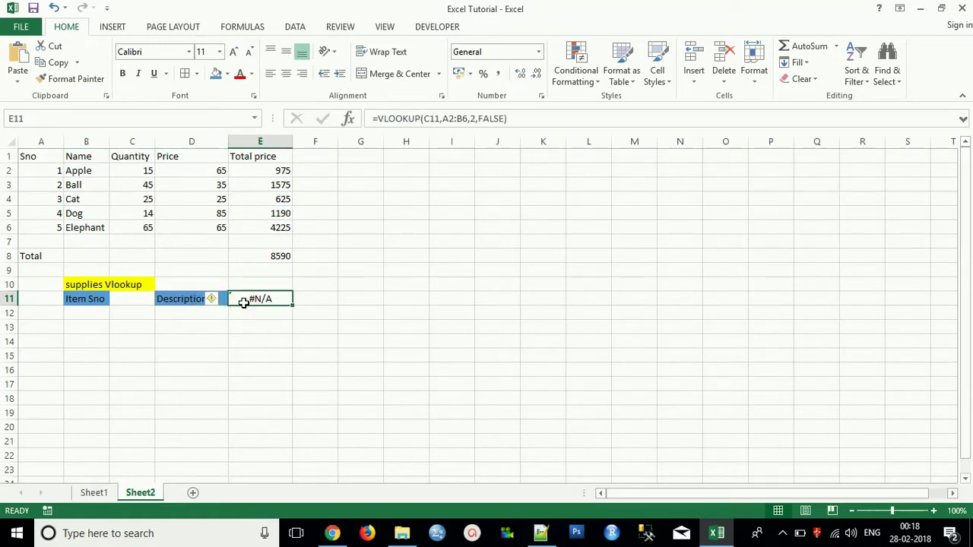
click(399, 122)
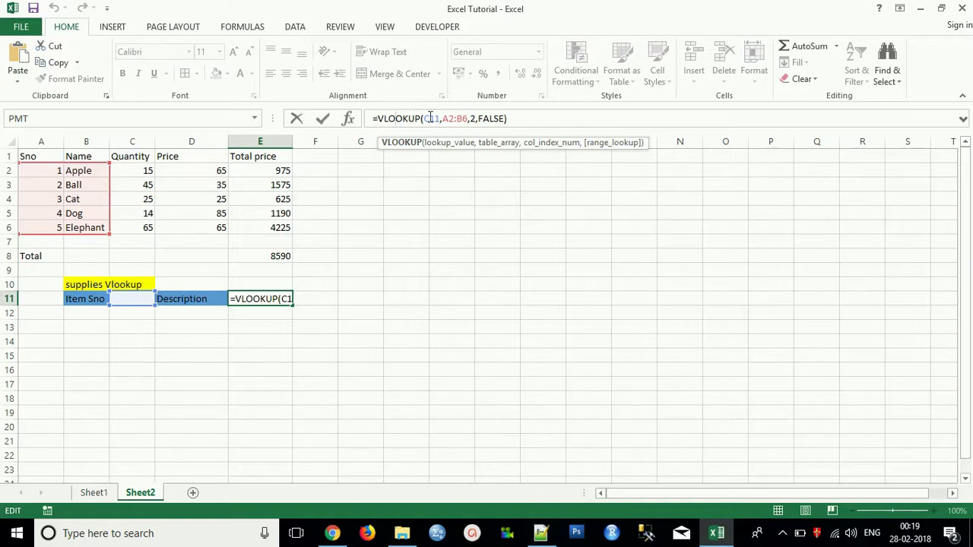
click(433, 119)
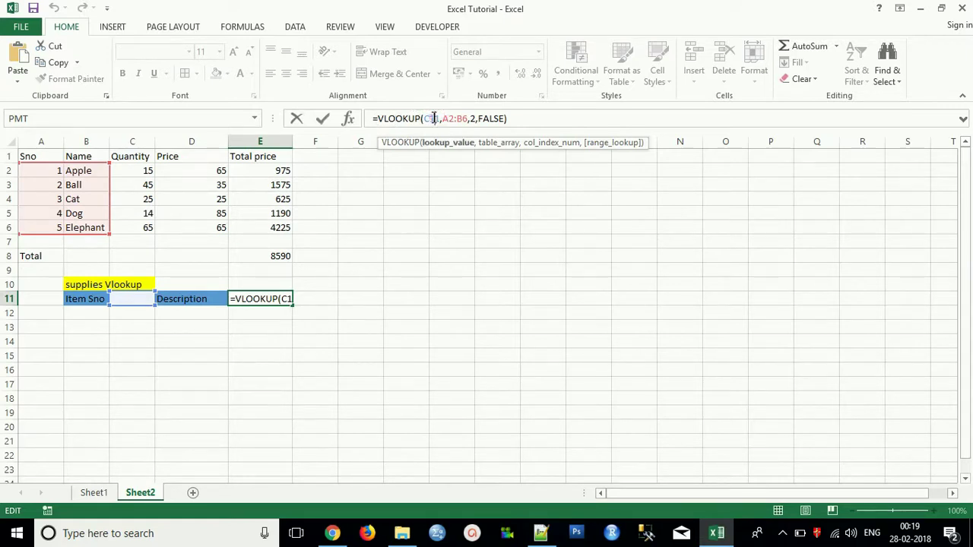
double_click(432, 118)
click(450, 118)
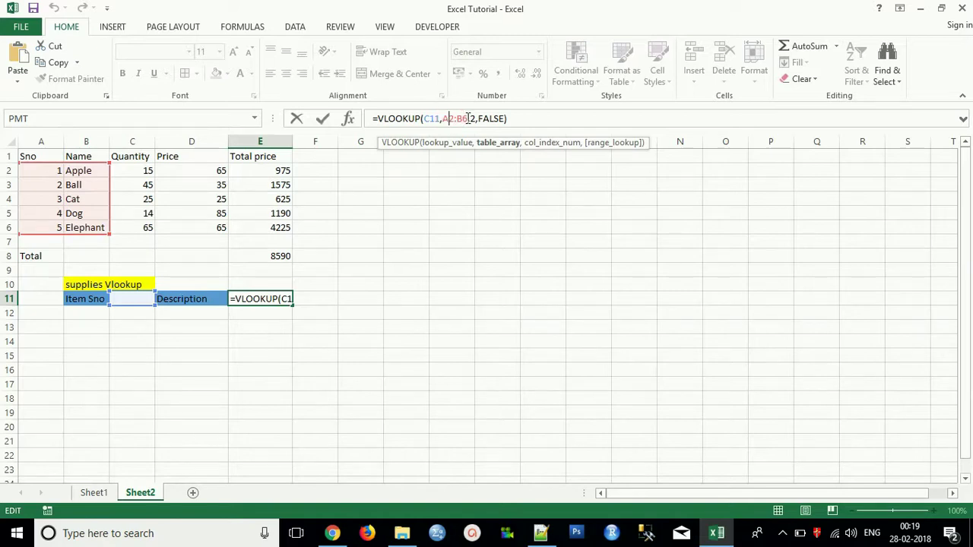
drag(466, 119, 444, 120)
double_click(473, 118)
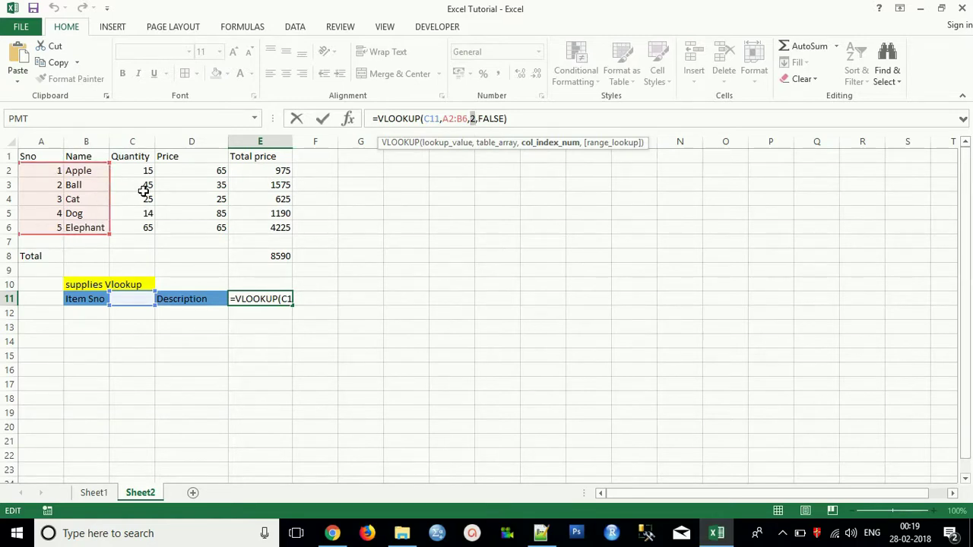
click(490, 119)
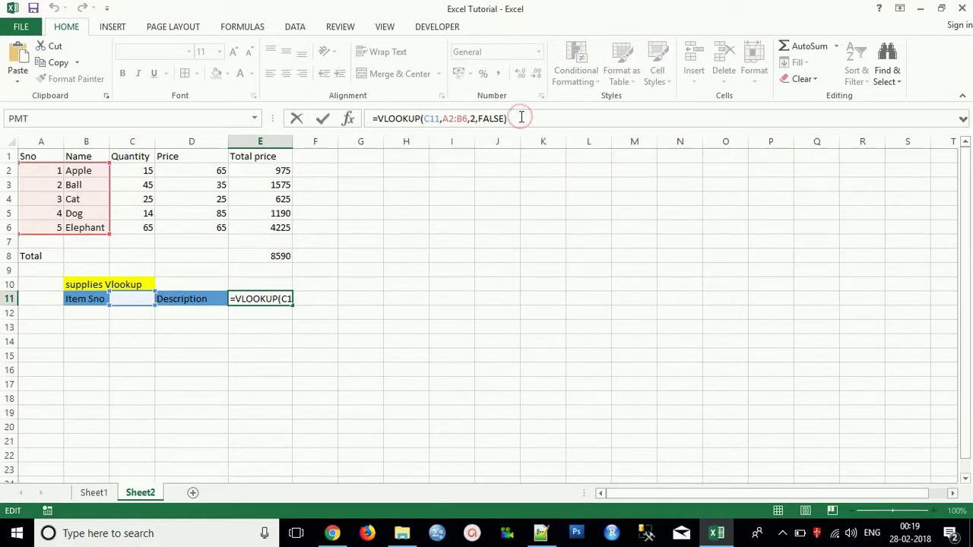
key(Return)
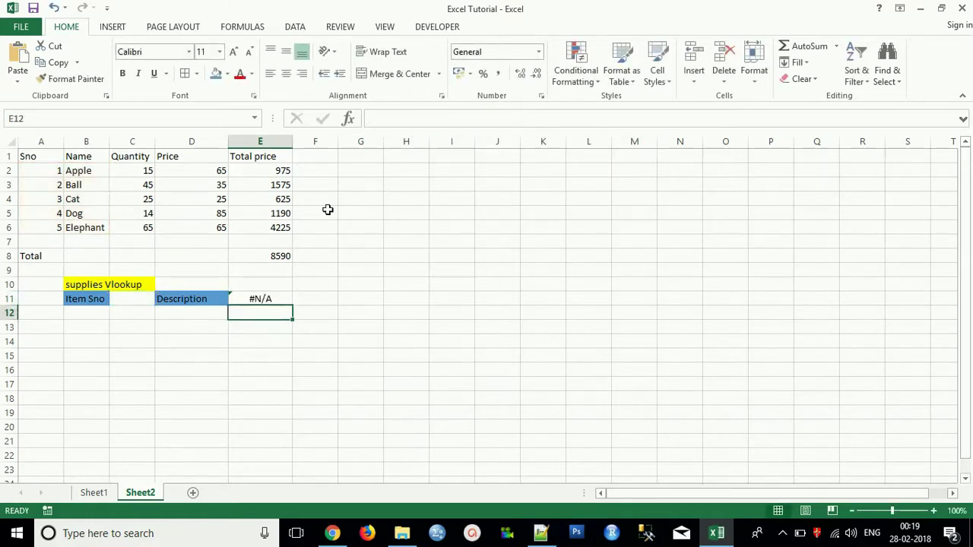
Enter 2 as the Item Sno in C11 to look up the matching item description.
click(131, 299)
text(2)
key(Return)
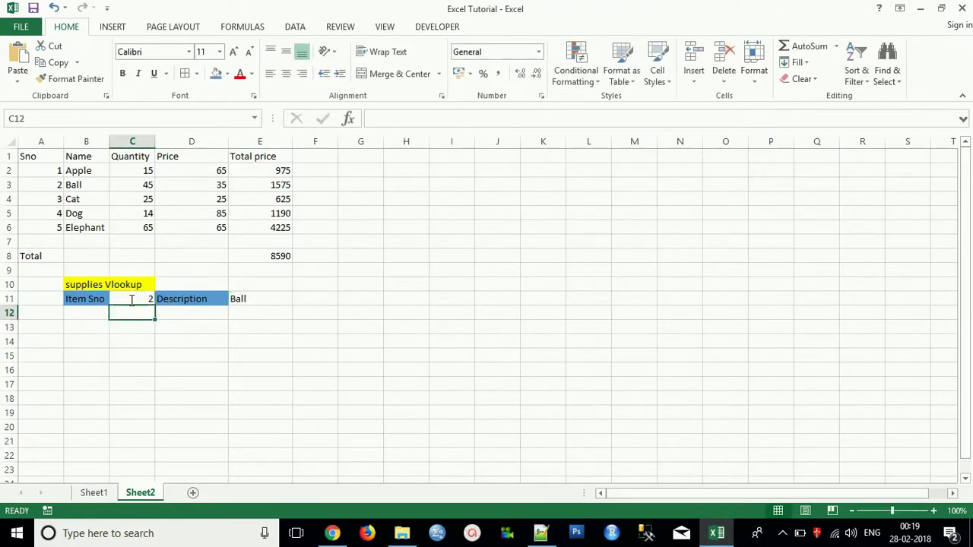
Check the looked-up description against the Sno and Name entries in A3 and B3.
click(32, 185)
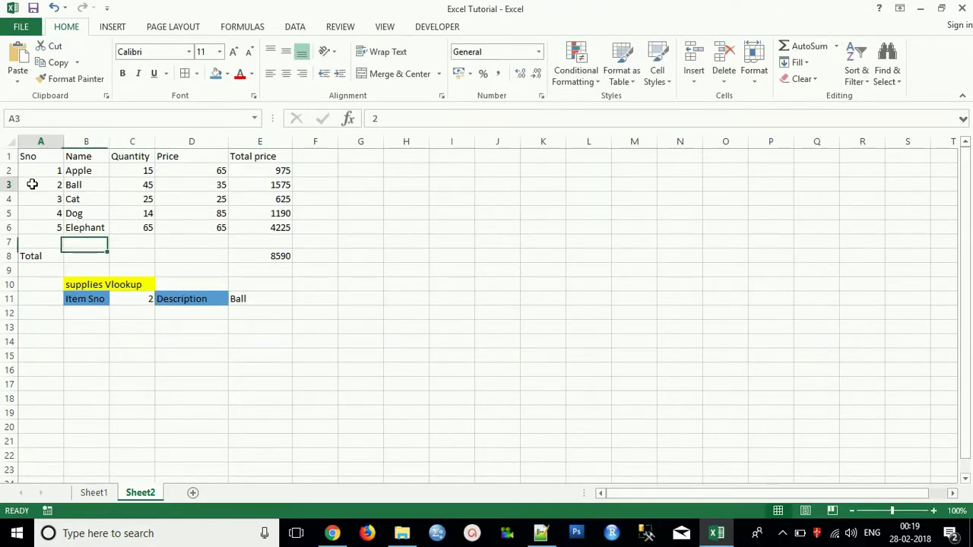
click(85, 184)
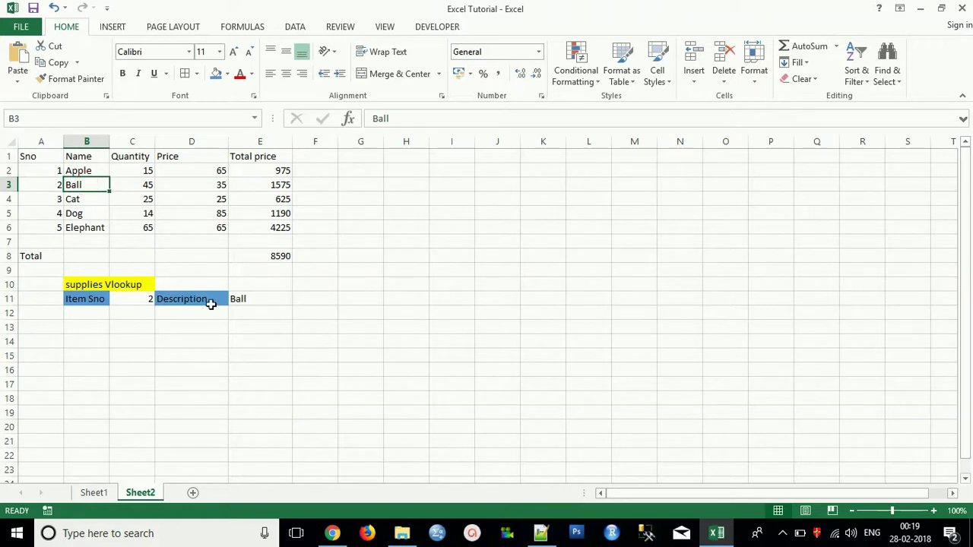
click(131, 318)
text(3)
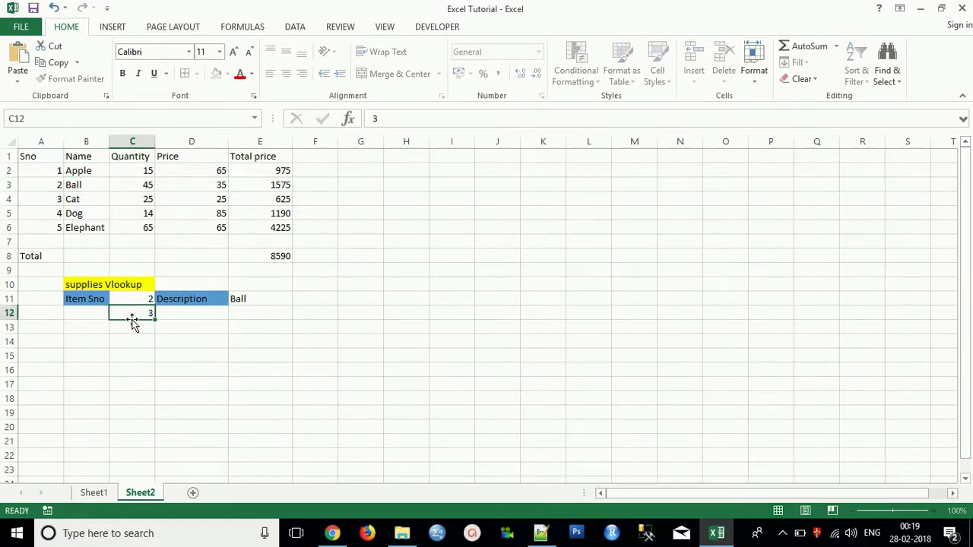
key(Return)
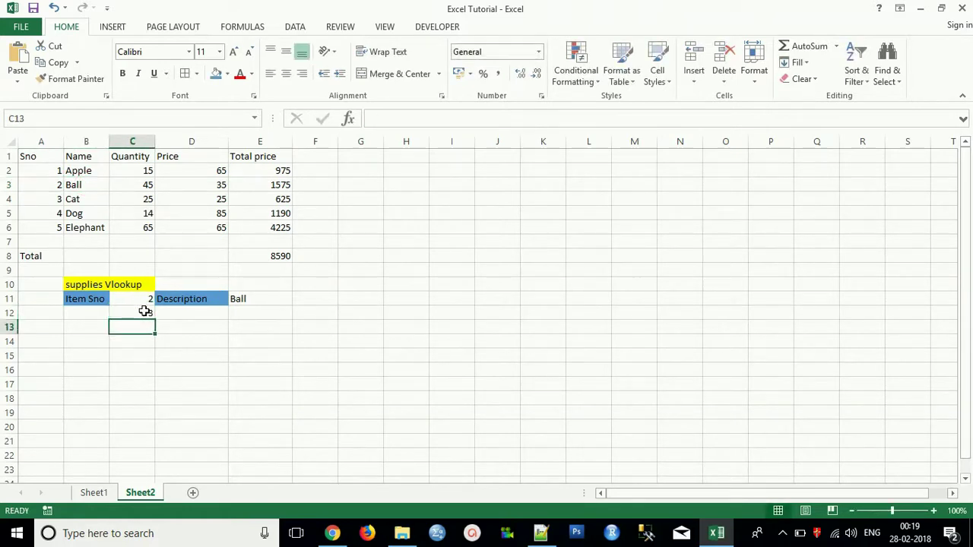
click(143, 312)
key(Delete)
Change the Item Sno in C11 to 3 to look up that item's description.
click(135, 299)
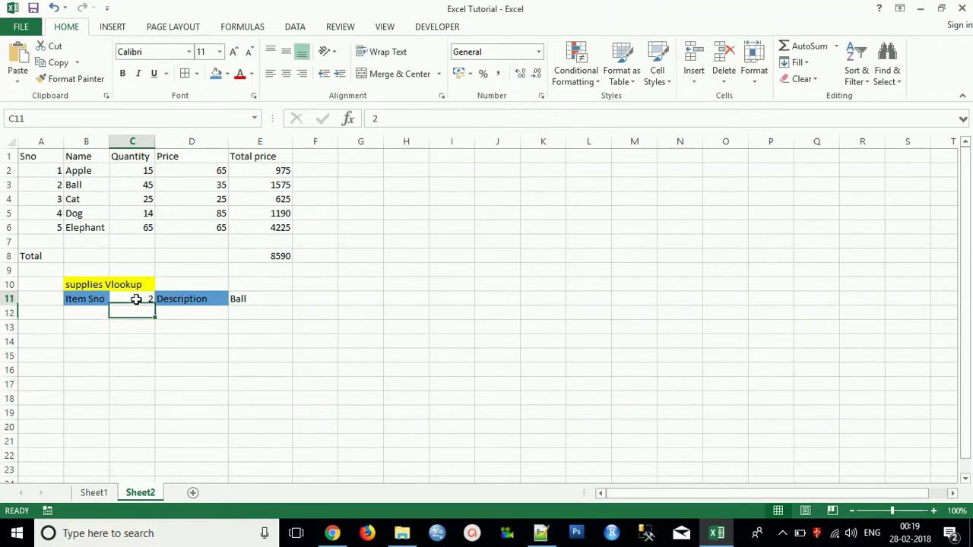
text(3)
key(Return)
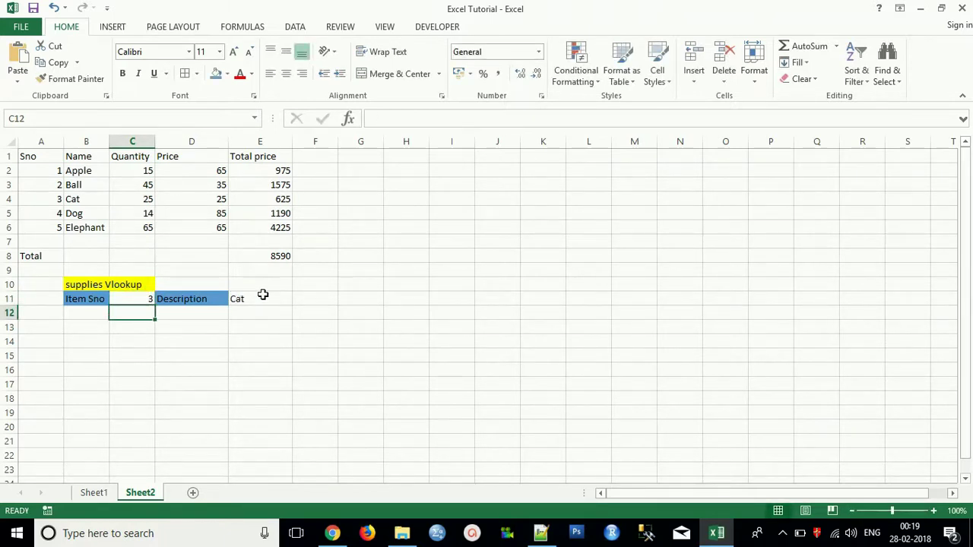
Add a second lookup row with the labels Item Sno in B12 and Description in D12.
click(89, 317)
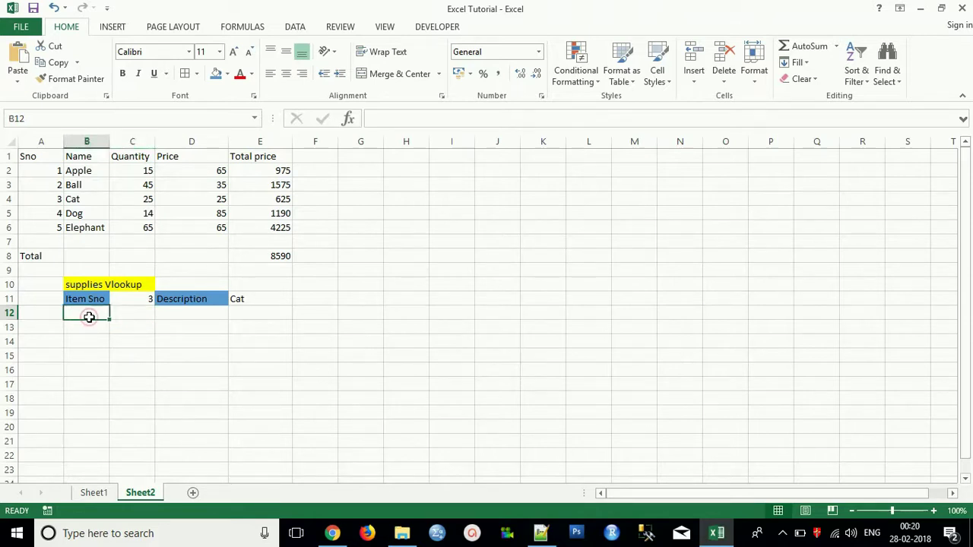
text(item Sno)
key(Return)
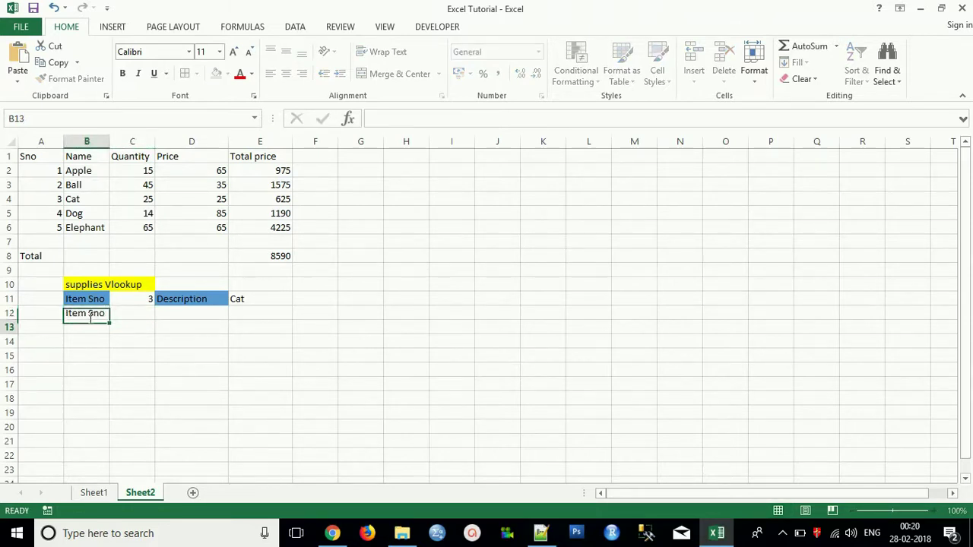
click(117, 312)
click(182, 313)
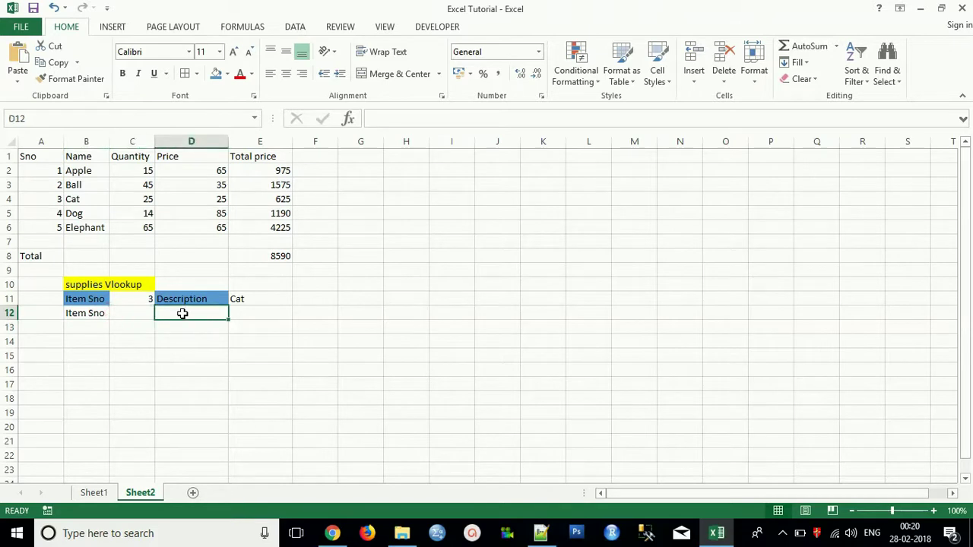
text(d)
key(Return)
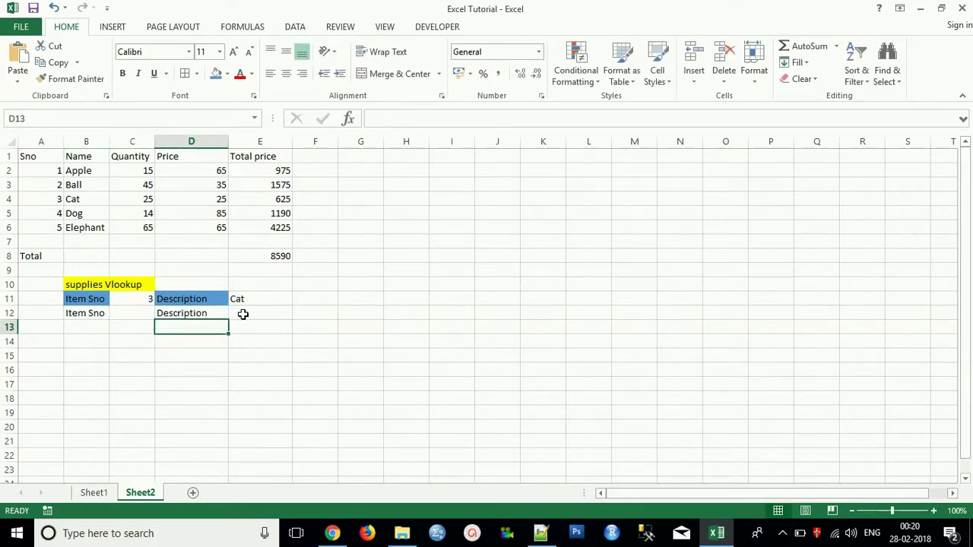
Enter a VLOOKUP formula in E12 with lookup value C12, table array A2:B6, column index 2 and FALSE for an exact match.
click(243, 314)
click(380, 119)
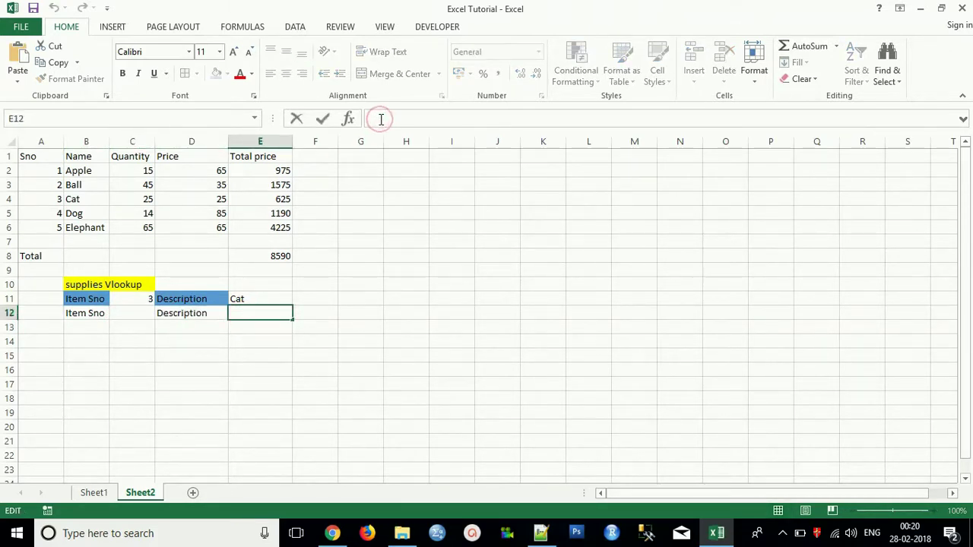
text(=v)
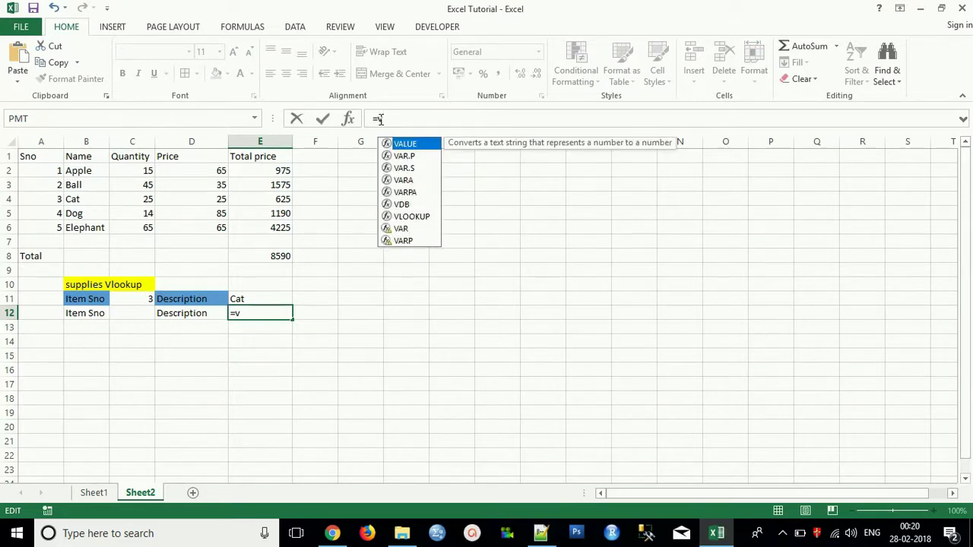
text(loo)
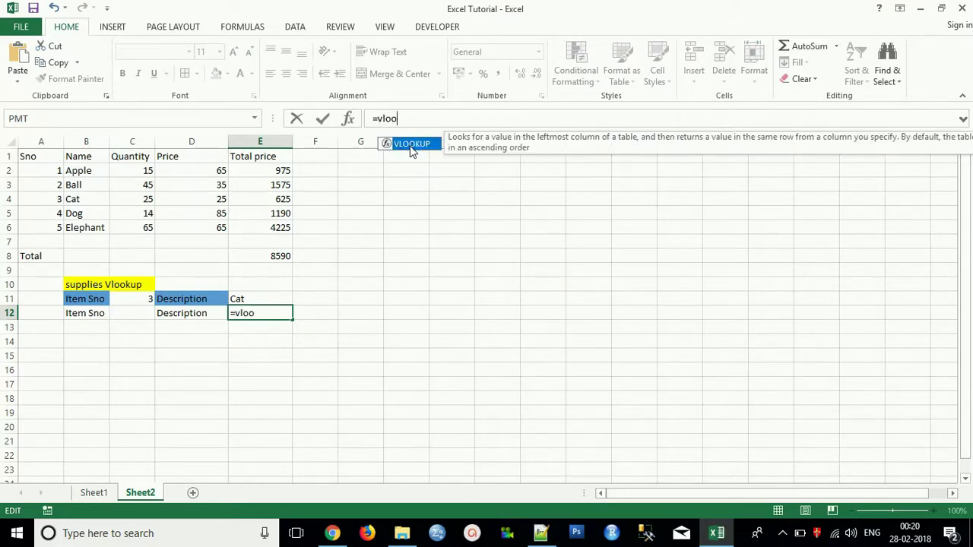
double_click(409, 145)
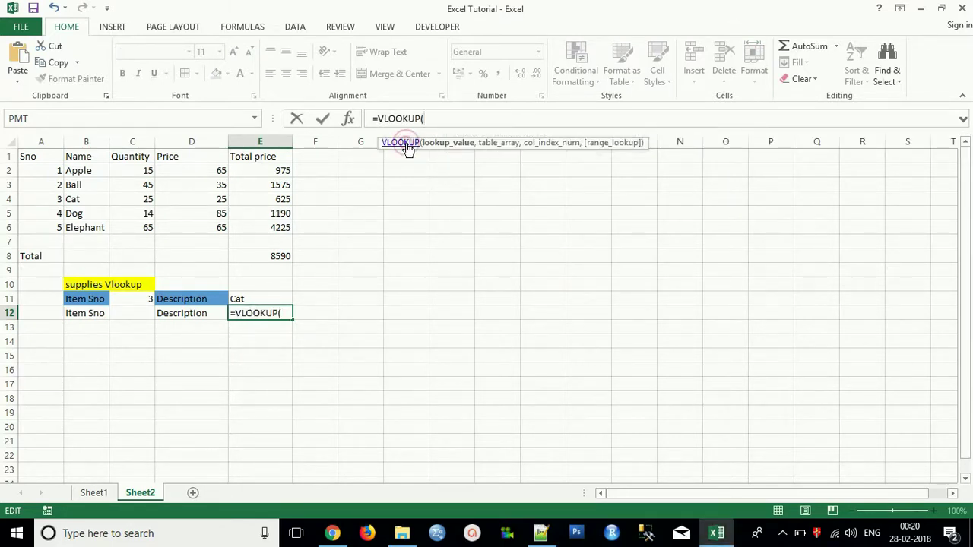
click(129, 314)
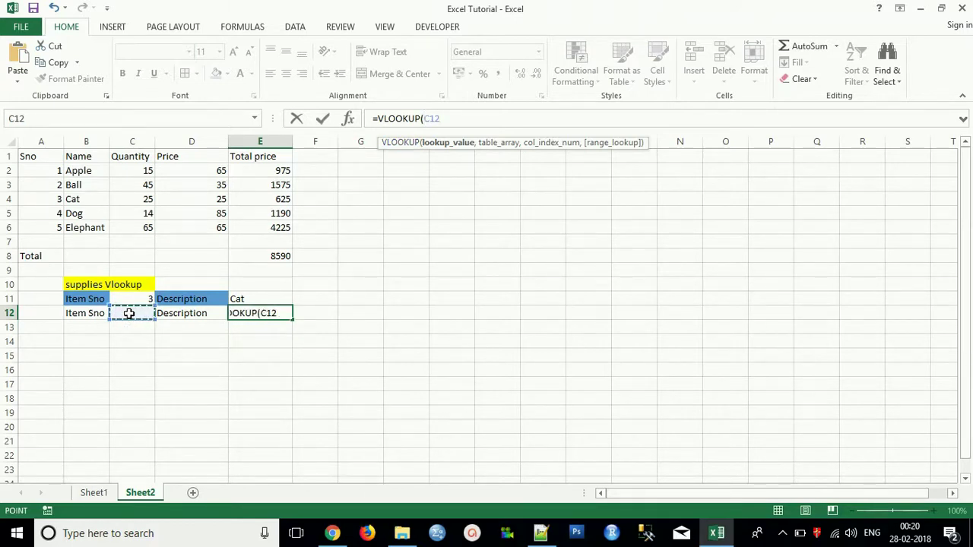
text(,)
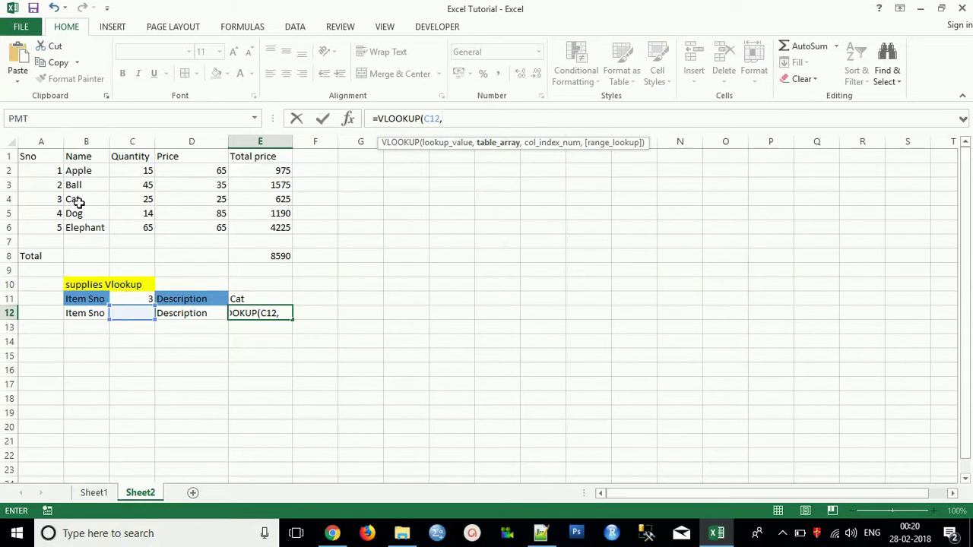
drag(34, 171, 88, 228)
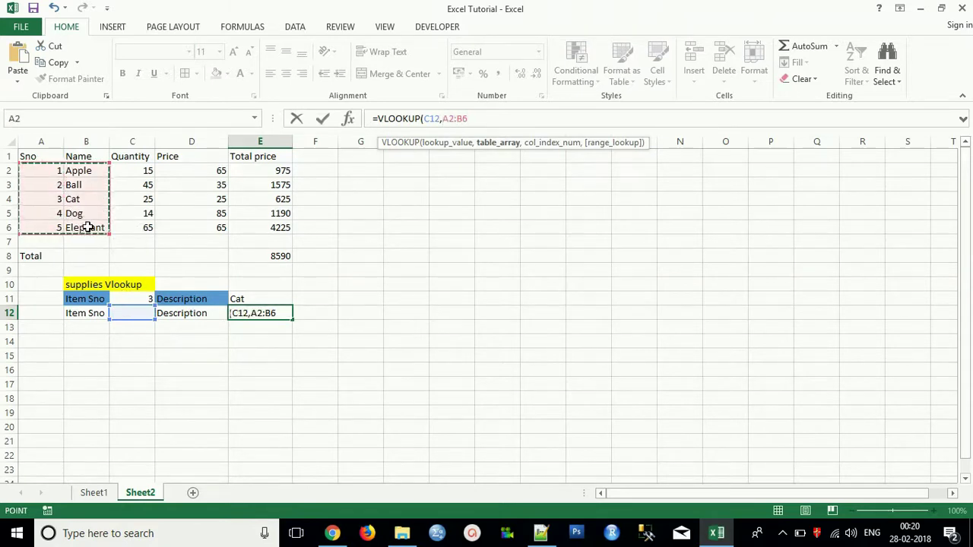
text(,)
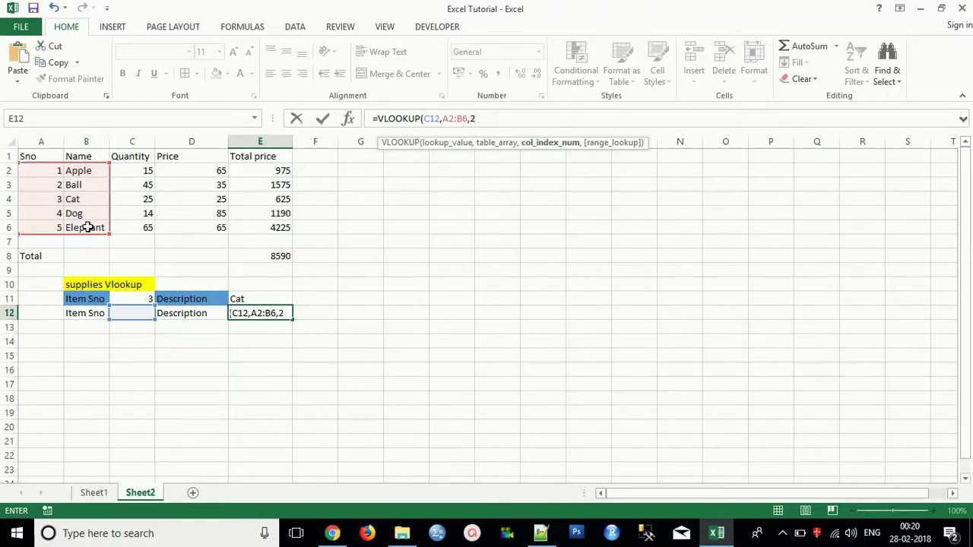
text(2,)
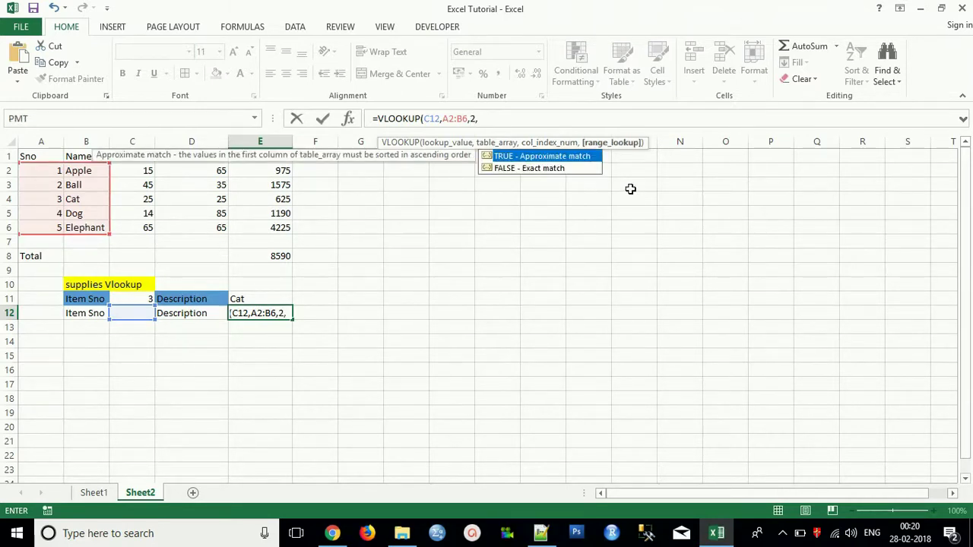
double_click(521, 169)
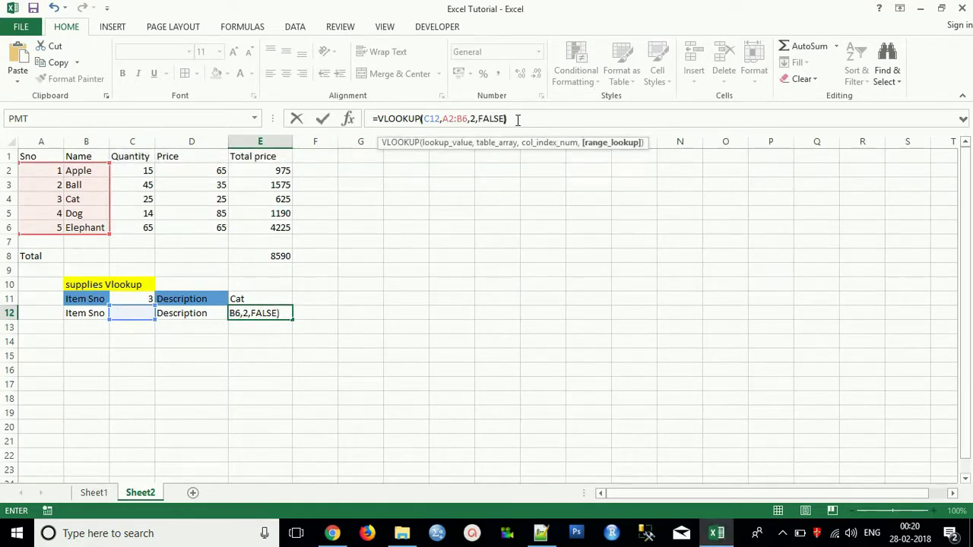
key(Return)
key(Up)
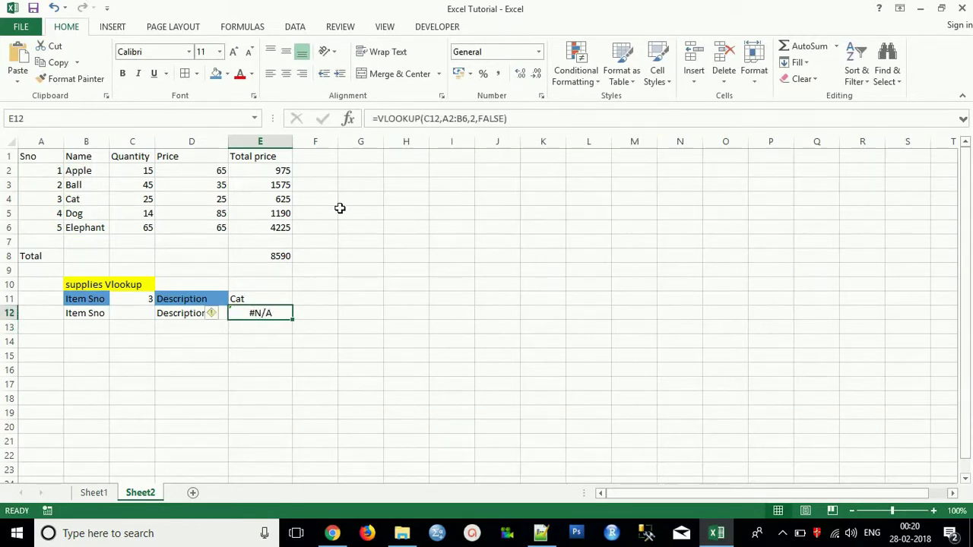
Enter 4 as the Item Sno in C12 and check the description returned in E12.
click(136, 315)
text(4)
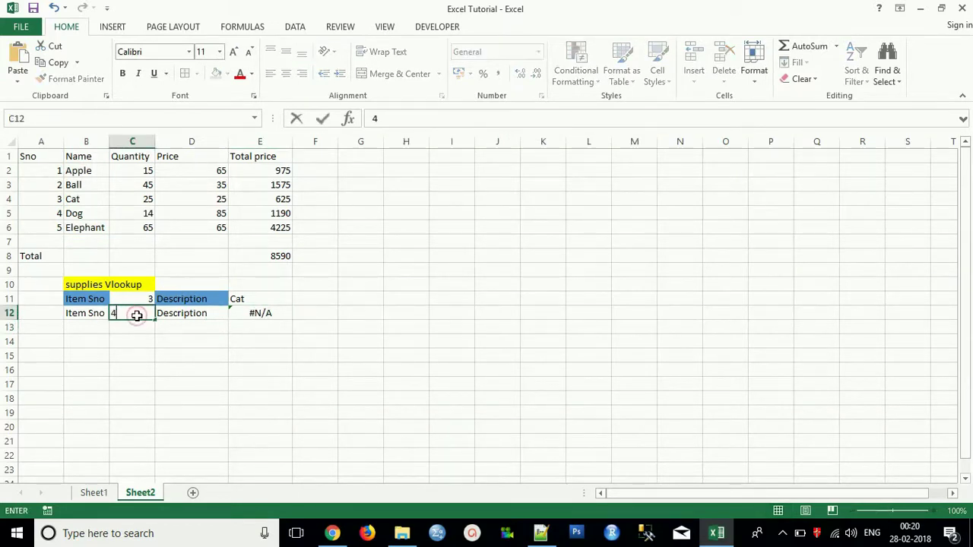
key(Return)
click(244, 313)
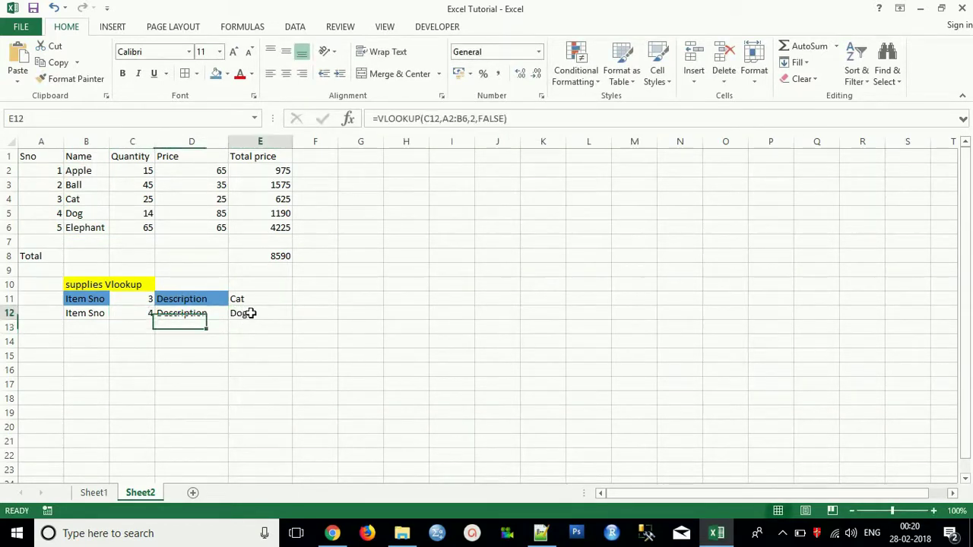